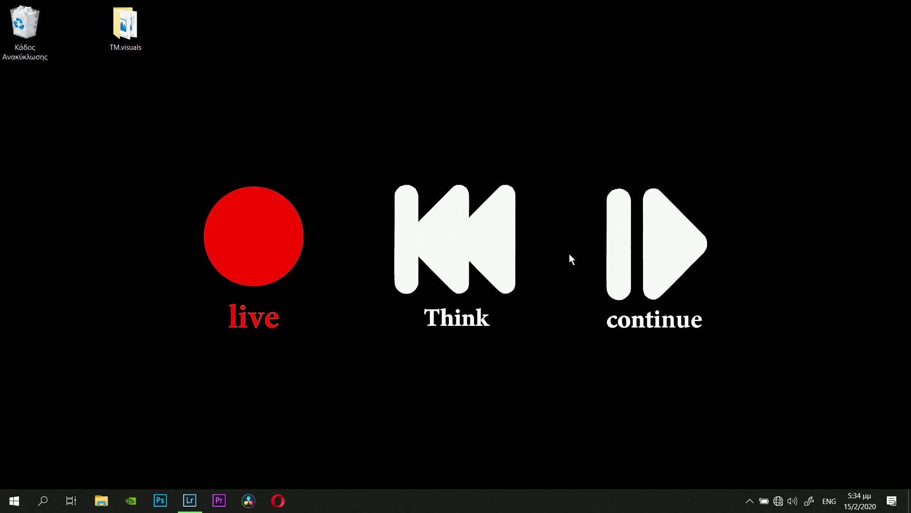
Bring the Lightroom Classic window forward from the taskbar to show the four-photo catalogue
{"action": "left_click", "coordinate": [190, 501]}
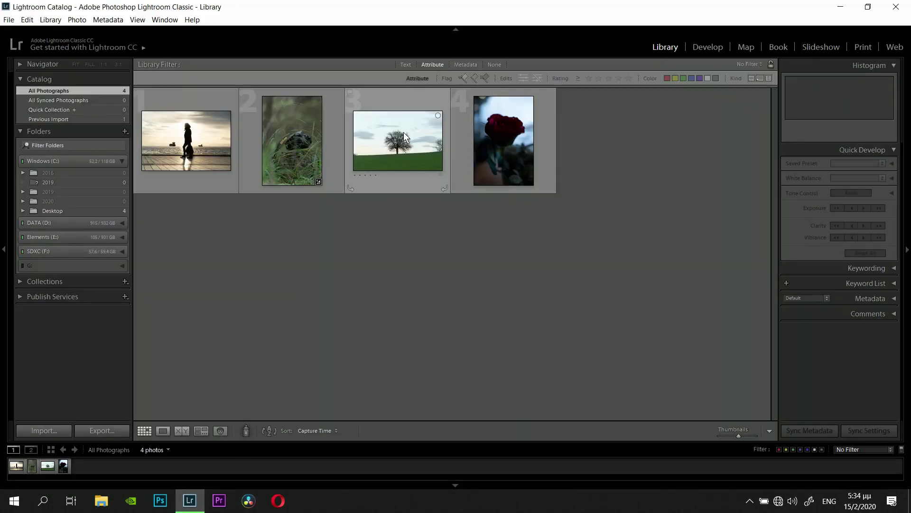
{"action": "mouse_move", "coordinate": [388, 143]}
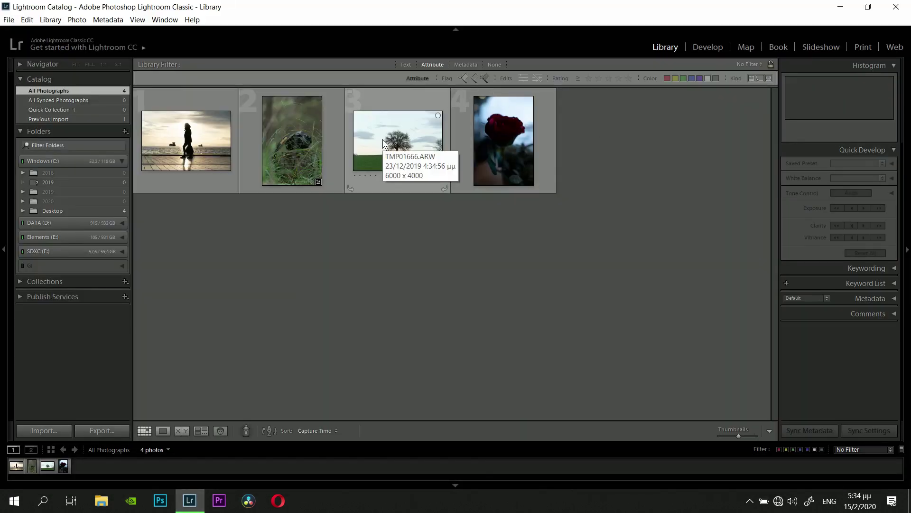
Open the lone tree photo in Develop and set Highlights to -100 and Whites to -66
{"action": "left_click", "coordinate": [383, 138]}
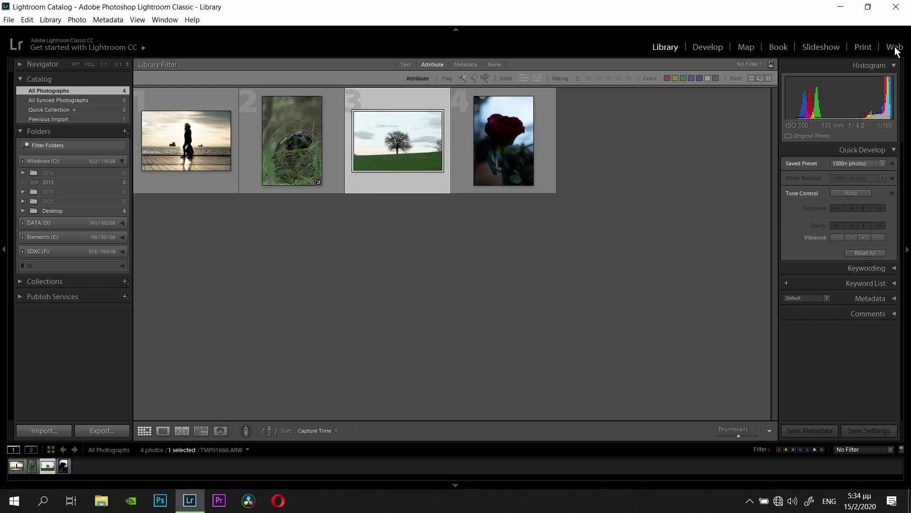
{"action": "left_click", "coordinate": [712, 45]}
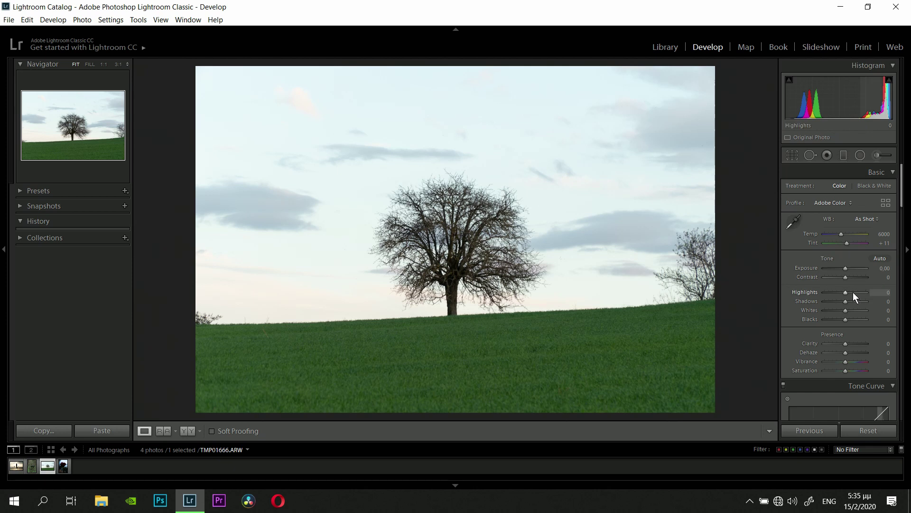
{"action": "left_click_drag", "start_coordinate": [845, 295], "coordinate": [819, 292]}
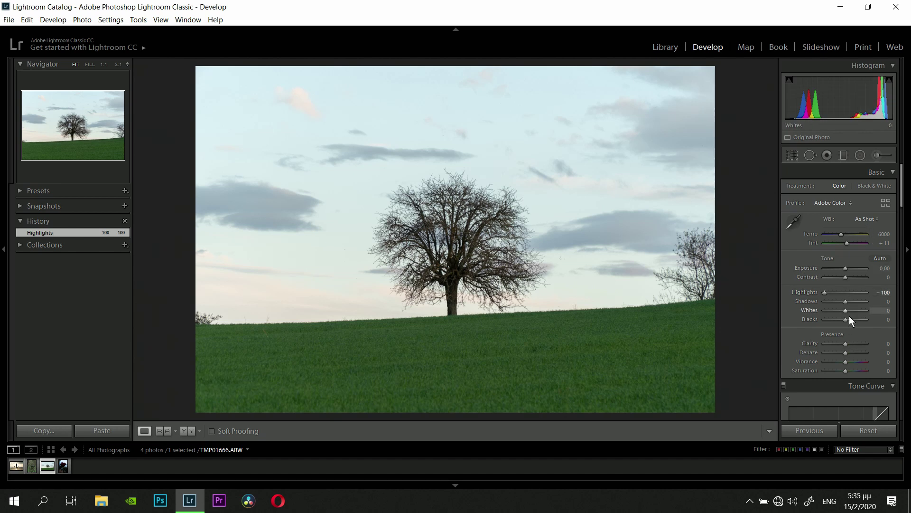
{"action": "left_click_drag", "start_coordinate": [844, 310], "coordinate": [831, 309]}
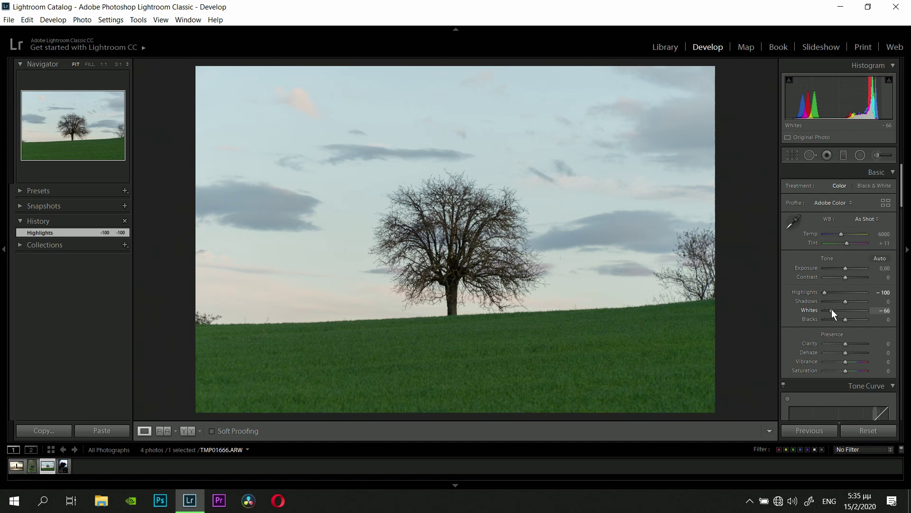
{"action": "left_click_drag", "start_coordinate": [831, 309], "coordinate": [831, 309]}
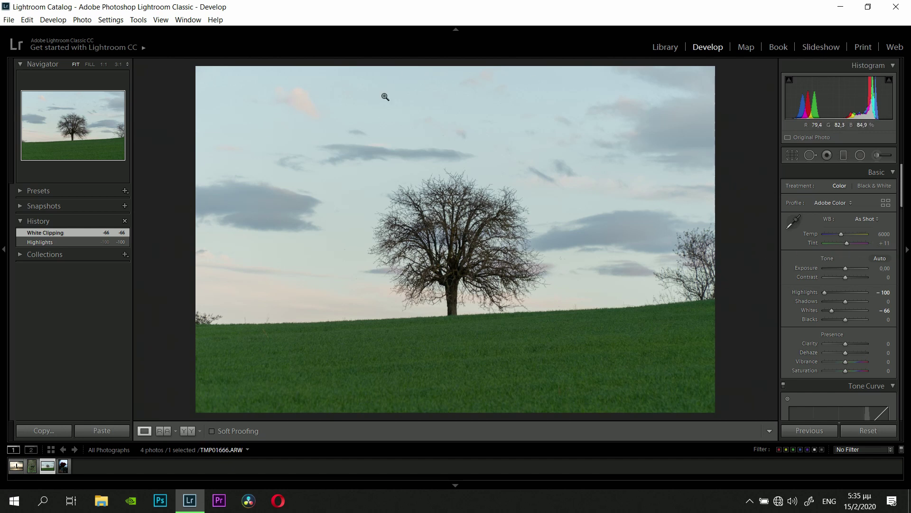
Set the Basic panel Vibrance to +43 after a quick zoomed look at the sky
{"action": "left_click", "coordinate": [423, 97]}
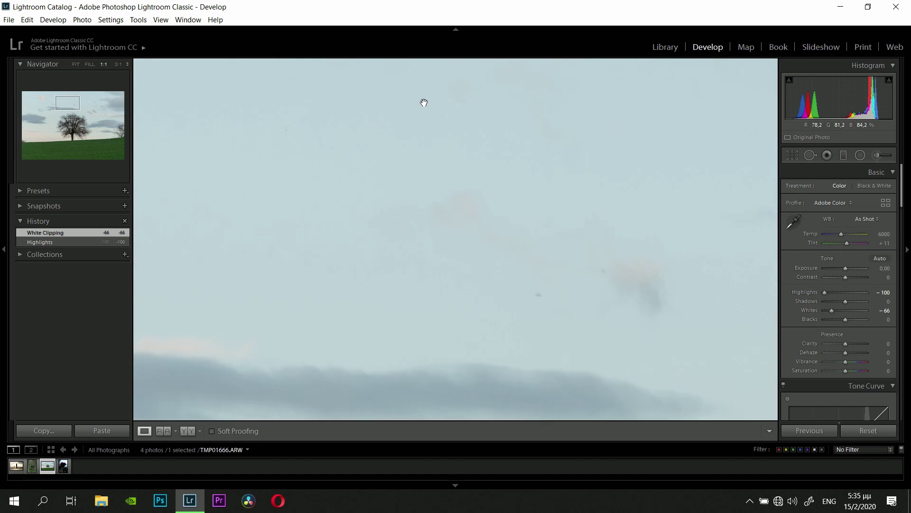
{"action": "left_click", "coordinate": [442, 121]}
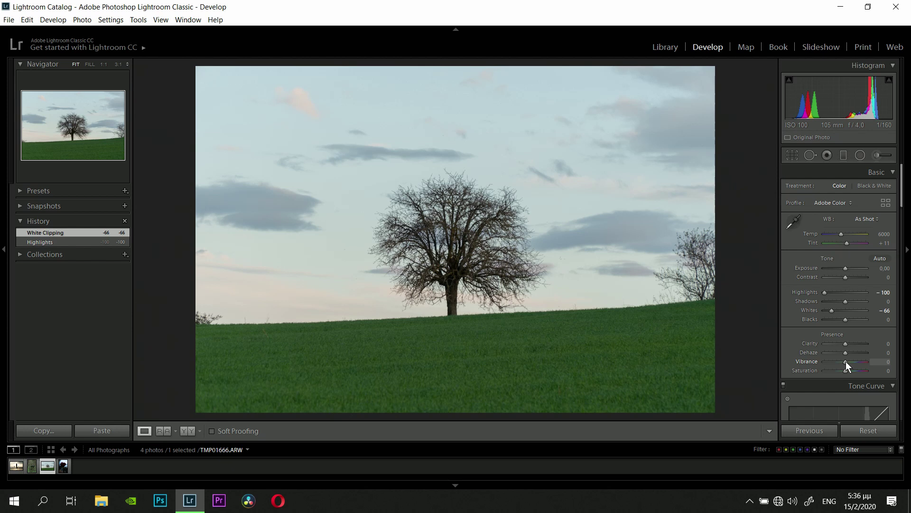
{"action": "left_click_drag", "start_coordinate": [845, 361], "coordinate": [909, 366]}
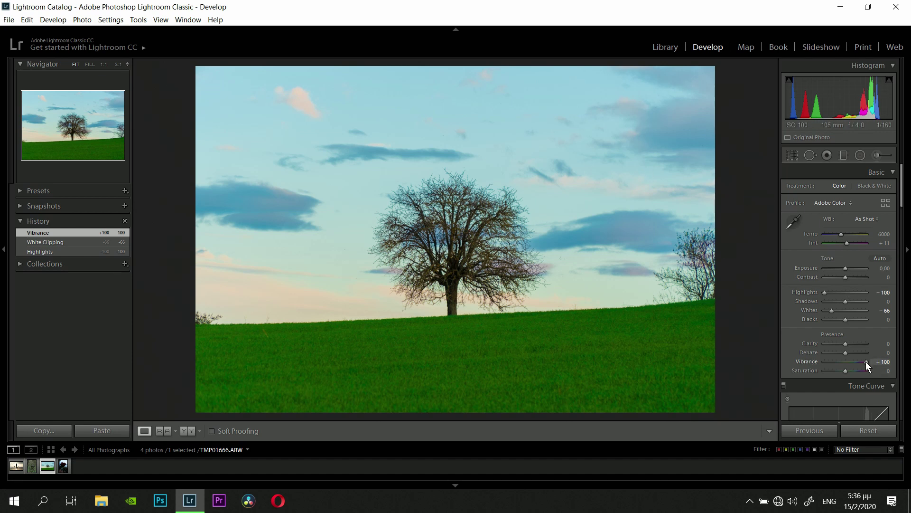
{"action": "mouse_move", "coordinate": [866, 362]}
{"action": "left_mouse_down"}
{"action": "mouse_move", "coordinate": [845, 360]}
{"action": "mouse_move", "coordinate": [853, 362]}
{"action": "left_mouse_up"}
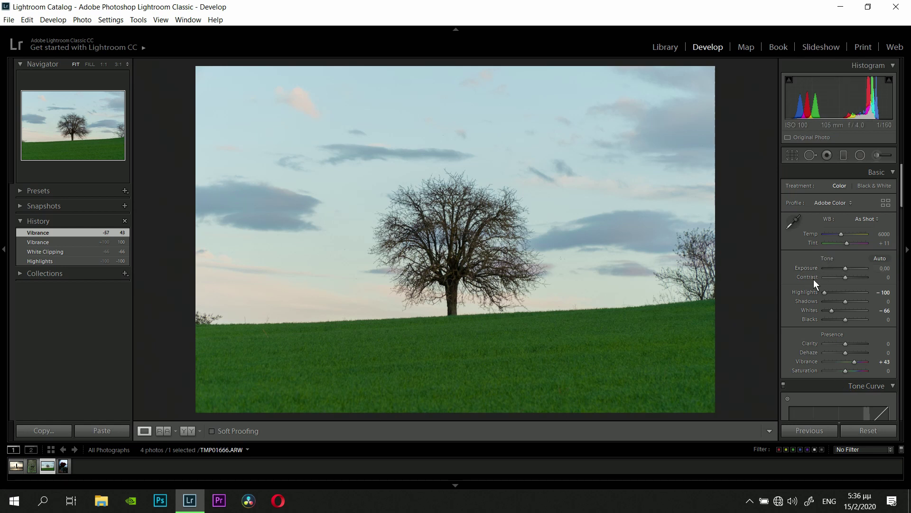
Inspect the grass and tree branches at 1:1 zoom, then fit the whole photo again
{"action": "left_click", "coordinate": [293, 330]}
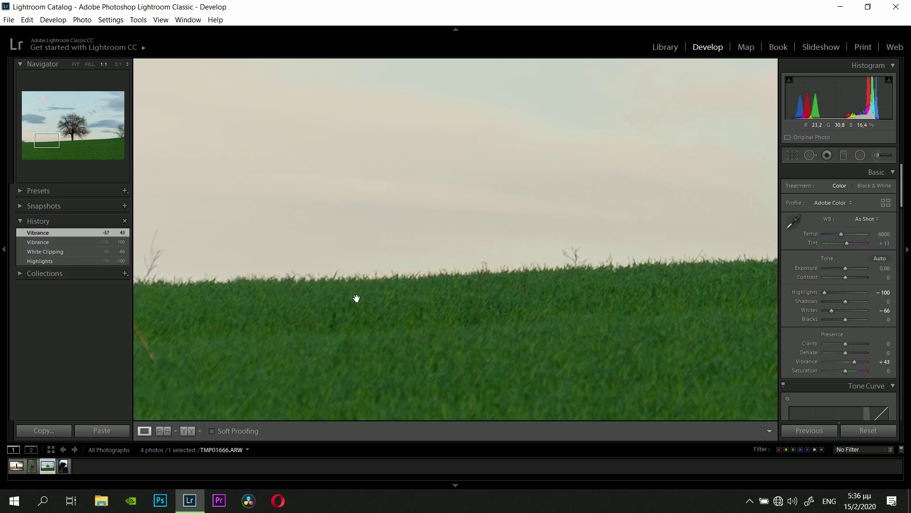
{"action": "left_click_drag", "start_coordinate": [726, 337], "coordinate": [228, 279]}
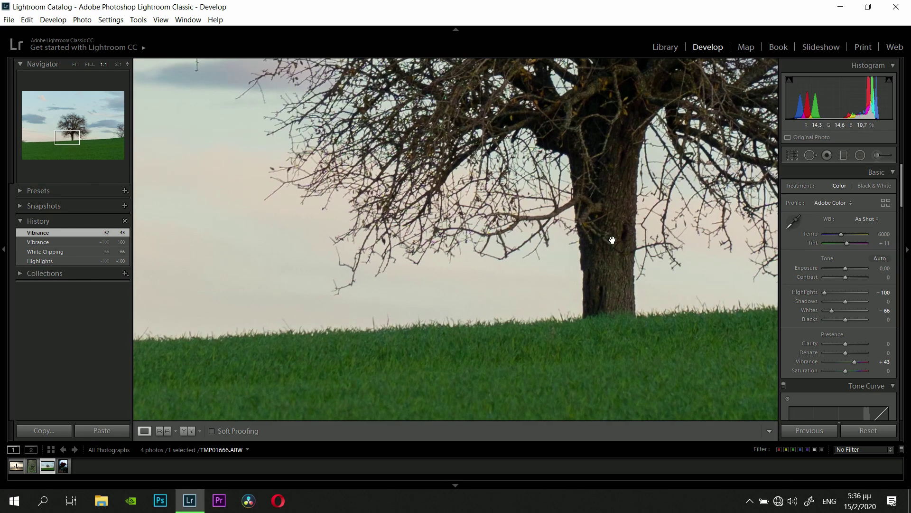
{"action": "left_click_drag", "start_coordinate": [611, 249], "coordinate": [576, 489]}
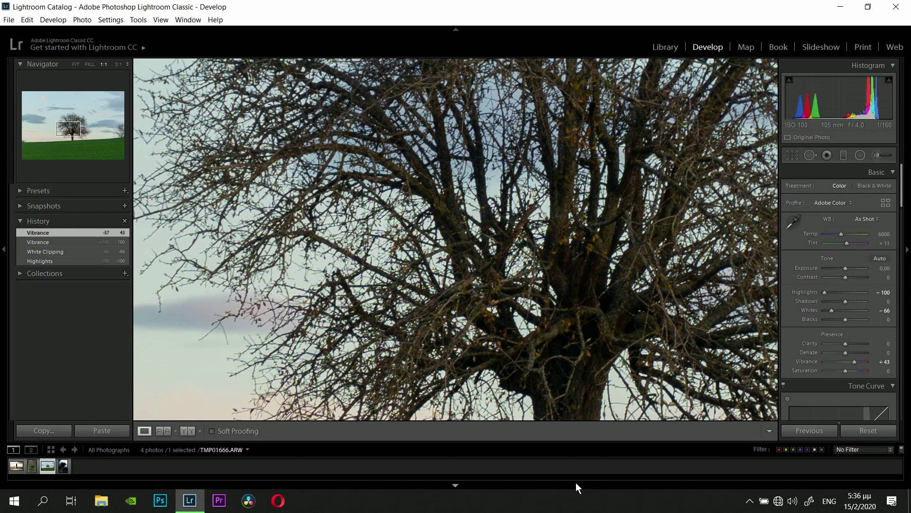
{"action": "left_click", "coordinate": [250, 313]}
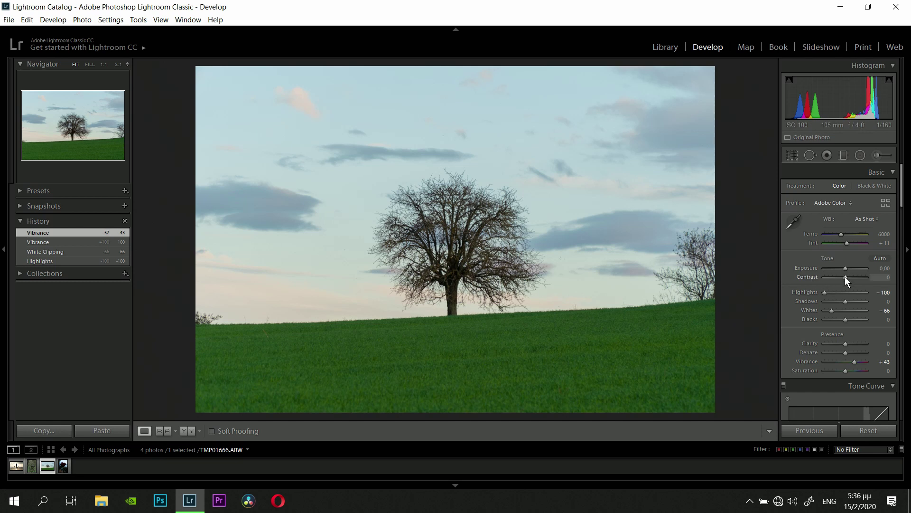
Raise Contrast to +30 and lower Saturation to -5, checking the tree trunk up close
{"action": "left_click_drag", "start_coordinate": [845, 278], "coordinate": [851, 280]}
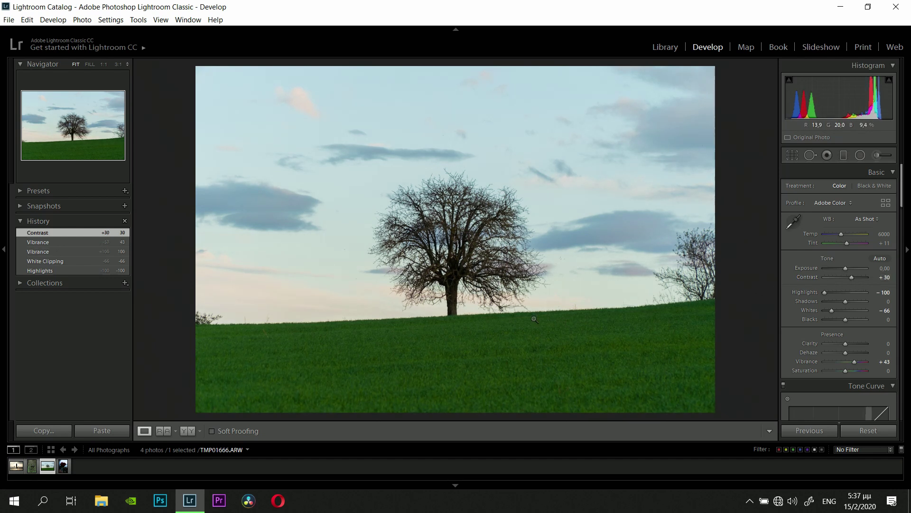
{"action": "left_click", "coordinate": [457, 295]}
{"action": "left_click", "coordinate": [458, 308]}
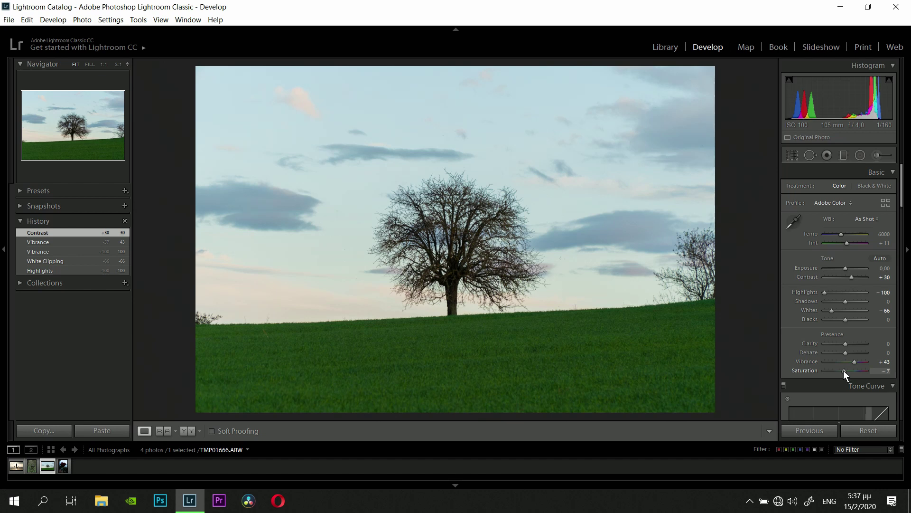
{"action": "scroll", "coordinate": [844, 370], "scroll_direction": "up", "scroll_amount": 2}
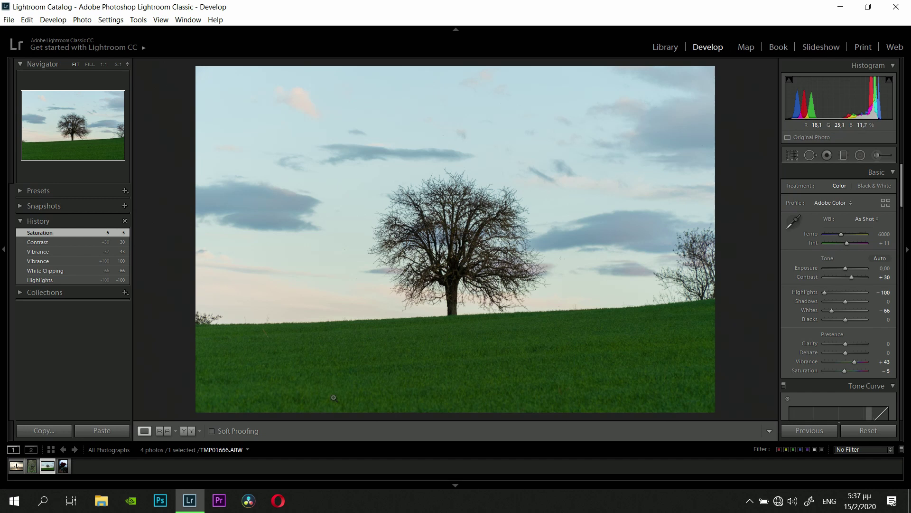
Compare the edit against the original in Before/After, return to Loupe, and scroll to HSL/Color
{"action": "left_click", "coordinate": [190, 432]}
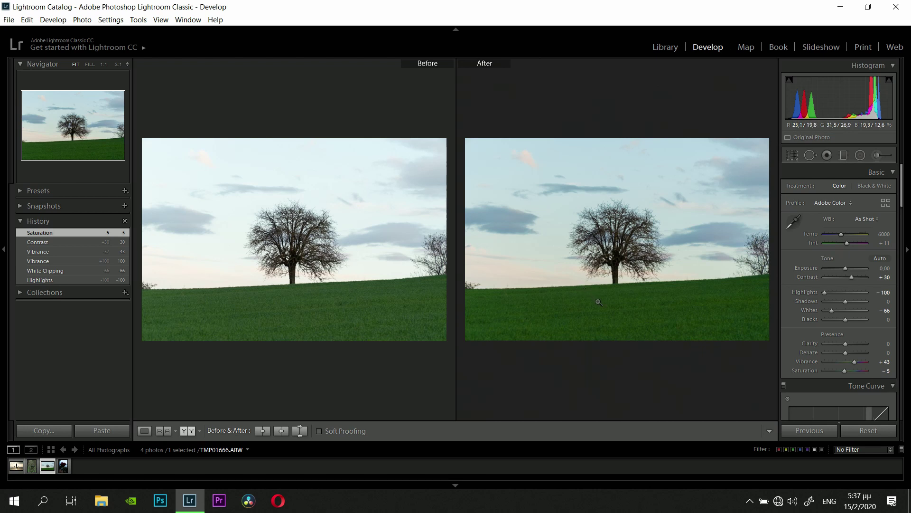
{"action": "left_click", "coordinate": [144, 431]}
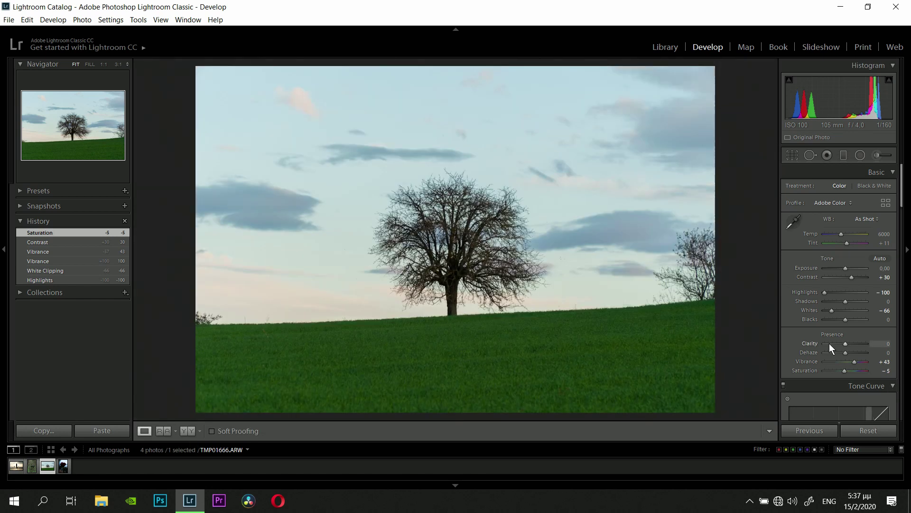
{"action": "scroll", "coordinate": [830, 343], "scroll_direction": "down", "scroll_amount": 3}
{"action": "scroll", "coordinate": [830, 343], "scroll_direction": "down", "scroll_amount": 3}
{"action": "scroll", "coordinate": [829, 347], "scroll_direction": "down", "scroll_amount": 3}
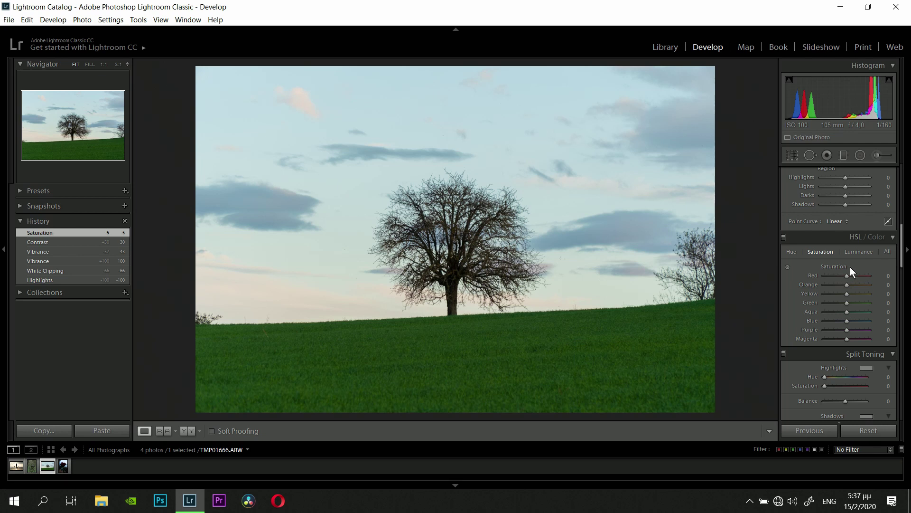
In the HSL Hue tab, set Red to -36, Orange to -66 and Yellow to -38
{"action": "left_click", "coordinate": [792, 252]}
{"action": "mouse_move", "coordinate": [847, 275]}
{"action": "left_mouse_down"}
{"action": "mouse_move", "coordinate": [827, 277]}
{"action": "mouse_move", "coordinate": [864, 284]}
{"action": "mouse_move", "coordinate": [834, 279]}
{"action": "left_mouse_up"}
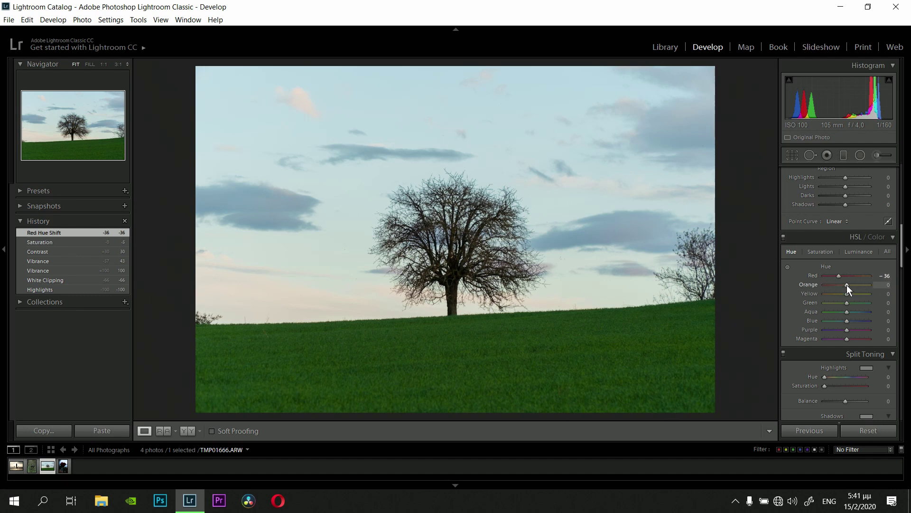
{"action": "mouse_move", "coordinate": [844, 285]}
{"action": "left_mouse_down"}
{"action": "mouse_move", "coordinate": [827, 284]}
{"action": "mouse_move", "coordinate": [794, 313]}
{"action": "left_mouse_up"}
{"action": "mouse_move", "coordinate": [870, 305]}
{"action": "left_mouse_down"}
{"action": "mouse_move", "coordinate": [808, 311]}
{"action": "mouse_move", "coordinate": [832, 309]}
{"action": "left_mouse_up"}
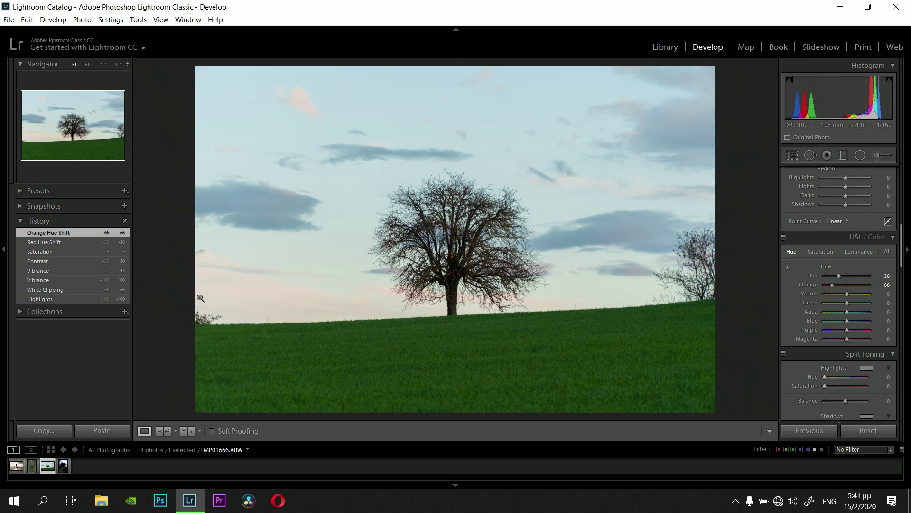
{"action": "mouse_move", "coordinate": [847, 294]}
{"action": "left_mouse_down"}
{"action": "mouse_move", "coordinate": [821, 294]}
{"action": "mouse_move", "coordinate": [861, 295]}
{"action": "left_mouse_up"}
{"action": "left_click_drag", "start_coordinate": [831, 297], "coordinate": [852, 297]}
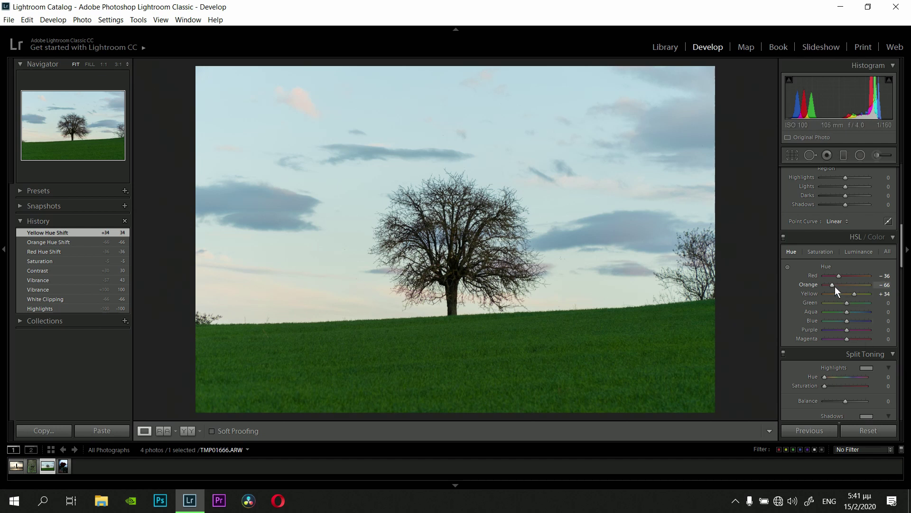
{"action": "mouse_move", "coordinate": [833, 286]}
{"action": "left_mouse_down"}
{"action": "mouse_move", "coordinate": [850, 285]}
{"action": "mouse_move", "coordinate": [833, 286]}
{"action": "mouse_move", "coordinate": [838, 301]}
{"action": "left_mouse_up"}
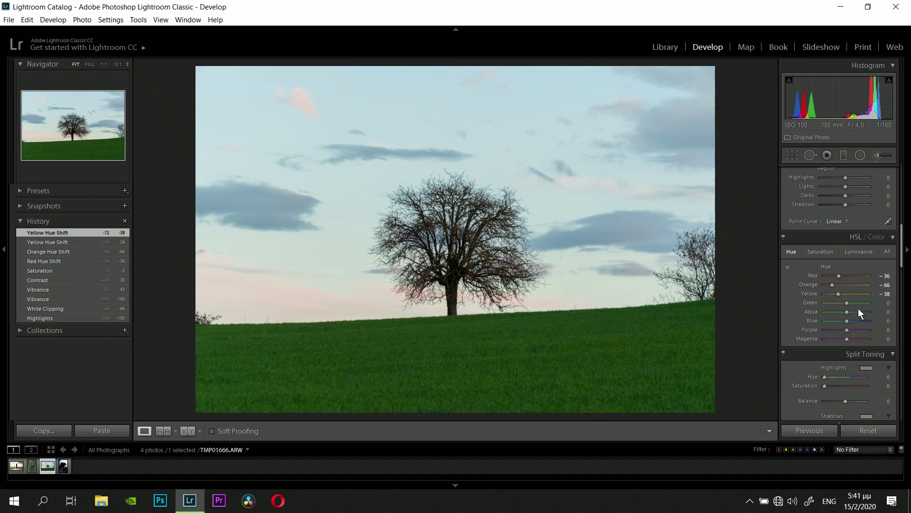
Hide the filmstrip and experiment with the Green hue of the grass
{"action": "key", "text": "F6"}
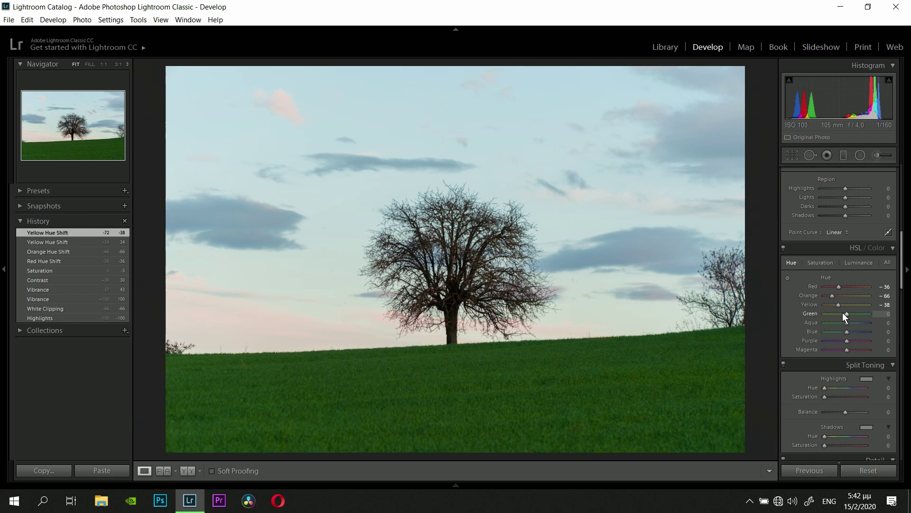
{"action": "left_click_drag", "start_coordinate": [850, 315], "coordinate": [815, 326]}
{"action": "left_click_drag", "start_coordinate": [823, 322], "coordinate": [882, 326]}
{"action": "mouse_move", "coordinate": [864, 328]}
{"action": "left_mouse_down"}
{"action": "mouse_move", "coordinate": [830, 335]}
{"action": "mouse_move", "coordinate": [861, 332]}
{"action": "mouse_move", "coordinate": [847, 341]}
{"action": "left_mouse_up"}
Shift the Aqua hue to +87 and the Blue hue to +83 to tint the sky purple
{"action": "mouse_move", "coordinate": [848, 323]}
{"action": "left_mouse_down"}
{"action": "mouse_move", "coordinate": [834, 332]}
{"action": "mouse_move", "coordinate": [882, 326]}
{"action": "mouse_move", "coordinate": [817, 326]}
{"action": "mouse_move", "coordinate": [834, 323]}
{"action": "mouse_move", "coordinate": [865, 321]}
{"action": "mouse_move", "coordinate": [791, 336]}
{"action": "left_mouse_up"}
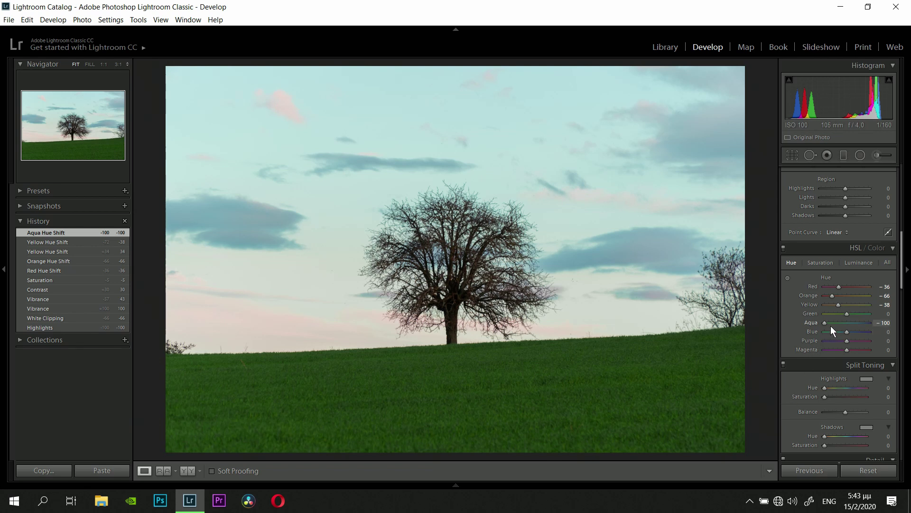
{"action": "left_click_drag", "start_coordinate": [825, 322], "coordinate": [880, 337]}
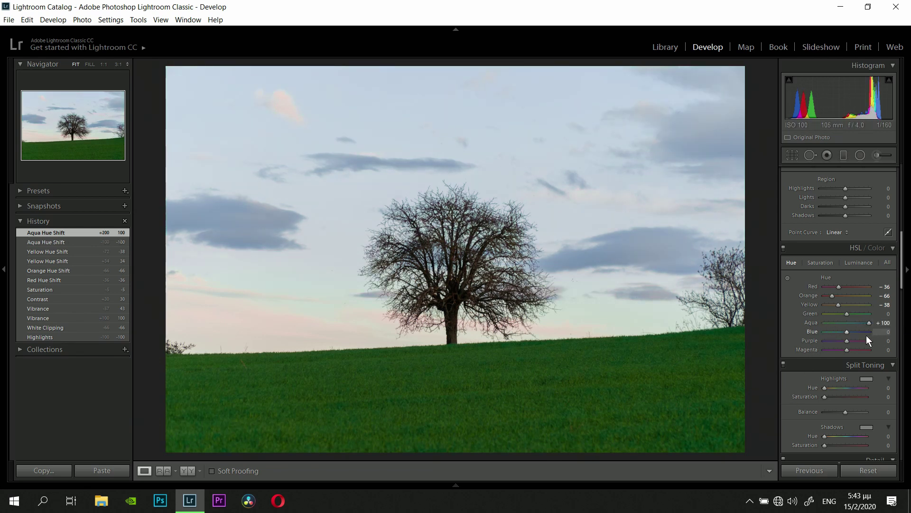
{"action": "left_click_drag", "start_coordinate": [867, 322], "coordinate": [864, 323]}
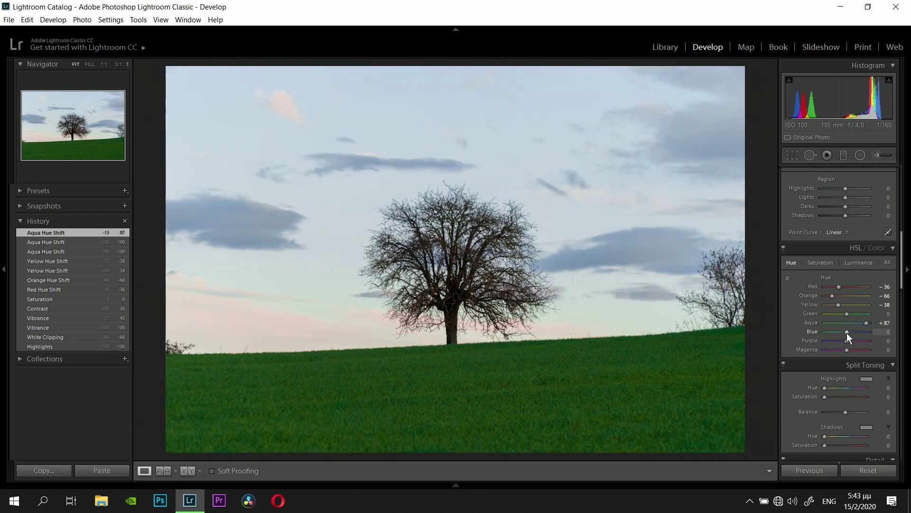
{"action": "mouse_move", "coordinate": [847, 331]}
{"action": "left_mouse_down"}
{"action": "mouse_move", "coordinate": [830, 337]}
{"action": "mouse_move", "coordinate": [885, 334]}
{"action": "mouse_move", "coordinate": [811, 326]}
{"action": "left_mouse_up"}
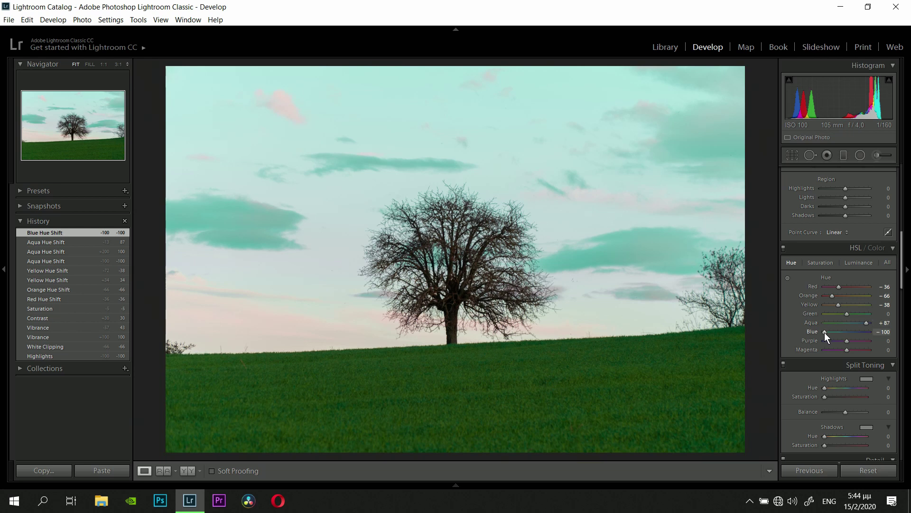
{"action": "left_click_drag", "start_coordinate": [825, 332], "coordinate": [906, 349]}
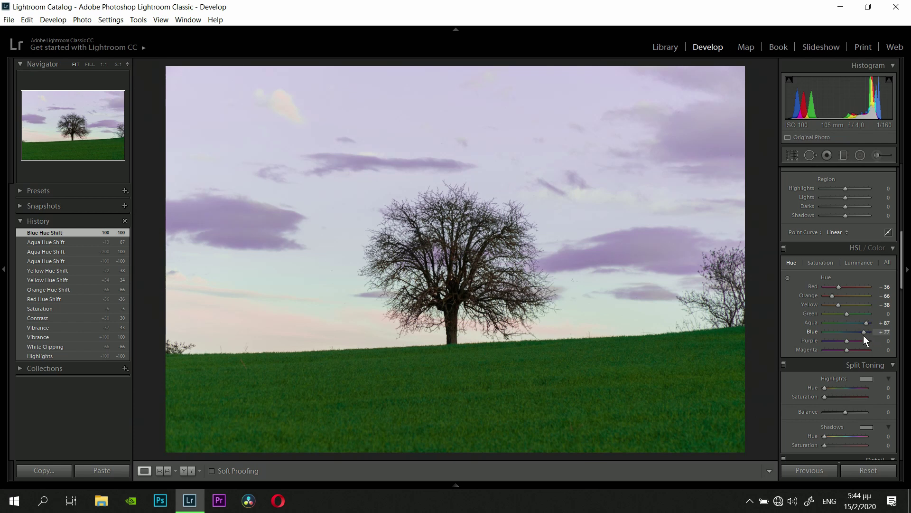
{"action": "left_click_drag", "start_coordinate": [908, 348], "coordinate": [871, 334]}
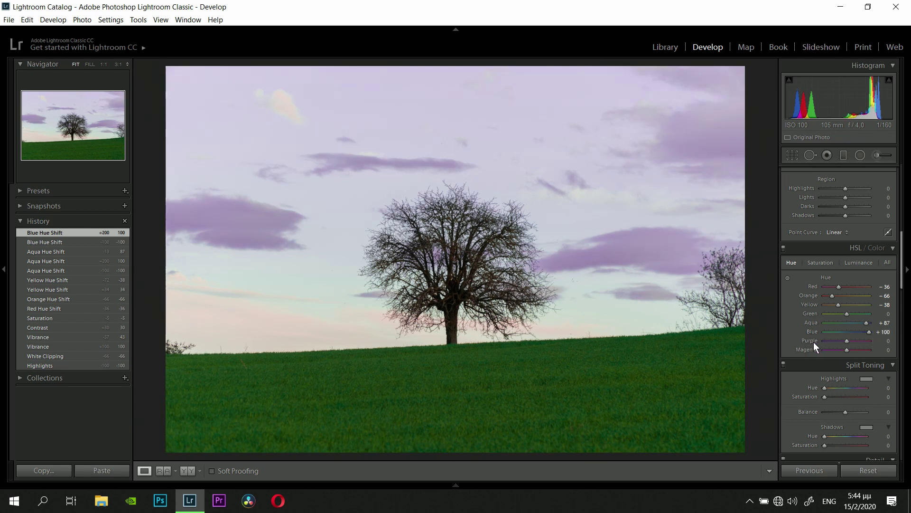
{"action": "mouse_move", "coordinate": [867, 332]}
{"action": "left_mouse_down"}
{"action": "mouse_move", "coordinate": [851, 331]}
{"action": "mouse_move", "coordinate": [862, 332]}
{"action": "mouse_move", "coordinate": [846, 341]}
{"action": "left_mouse_up"}
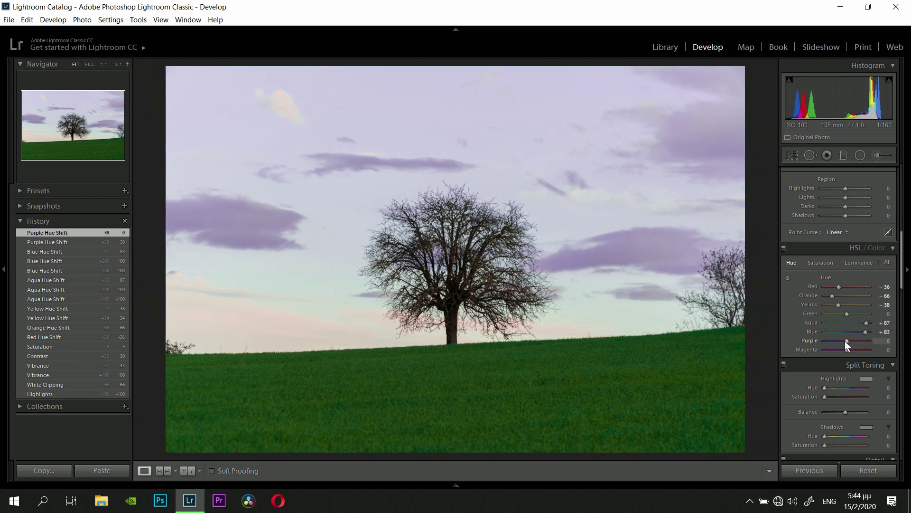
Try Purple and Magenta hue shifts, reset both to 0, and compare Before/After views
{"action": "left_click", "coordinate": [186, 470]}
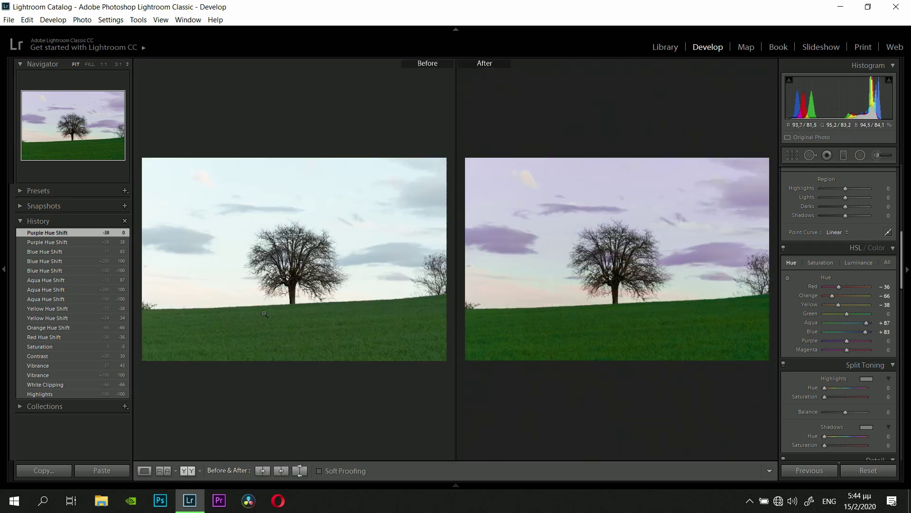
{"action": "mouse_move", "coordinate": [847, 340]}
{"action": "left_mouse_down"}
{"action": "mouse_move", "coordinate": [879, 341]}
{"action": "mouse_move", "coordinate": [824, 341]}
{"action": "left_mouse_up"}
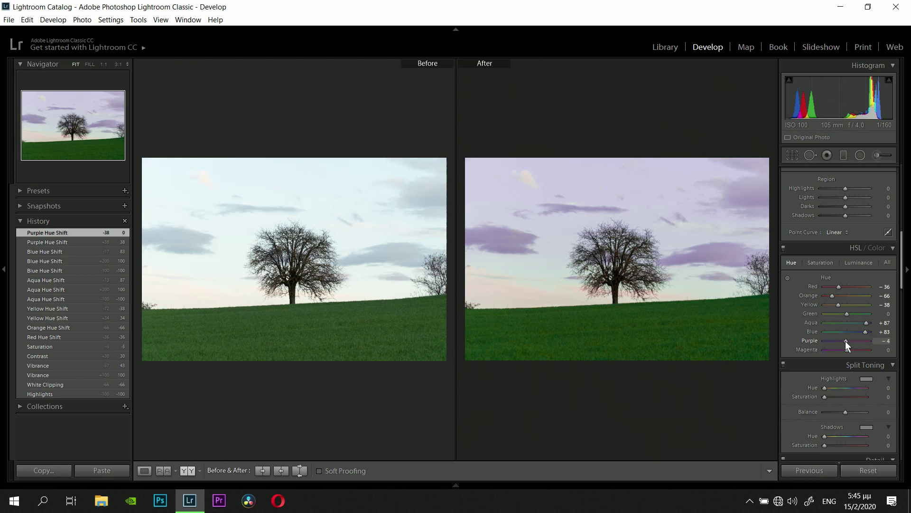
{"action": "double_click", "coordinate": [846, 341]}
{"action": "left_click_drag", "start_coordinate": [847, 350], "coordinate": [821, 354]}
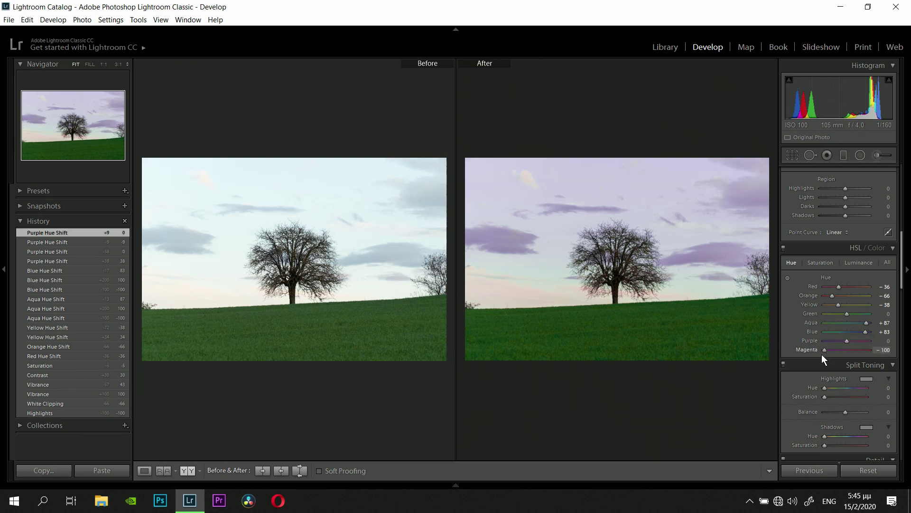
{"action": "double_click", "coordinate": [845, 351]}
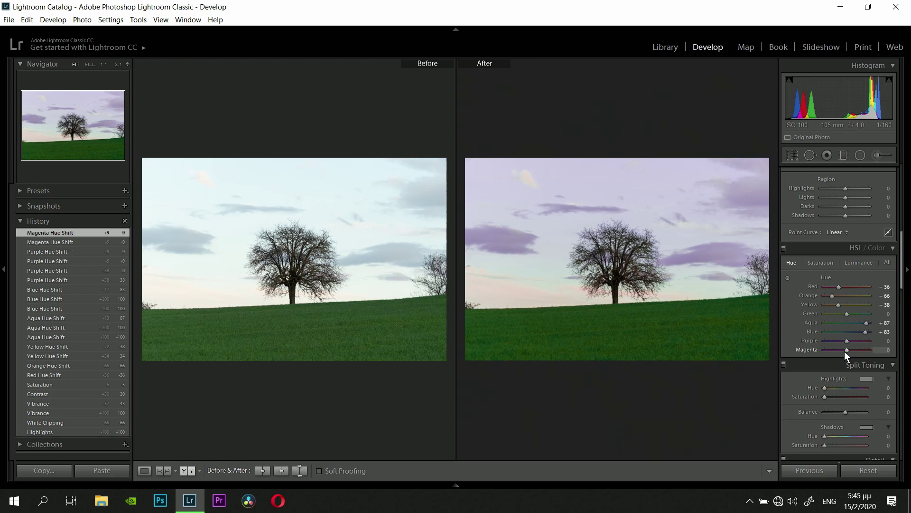
{"action": "left_click", "coordinate": [190, 469]}
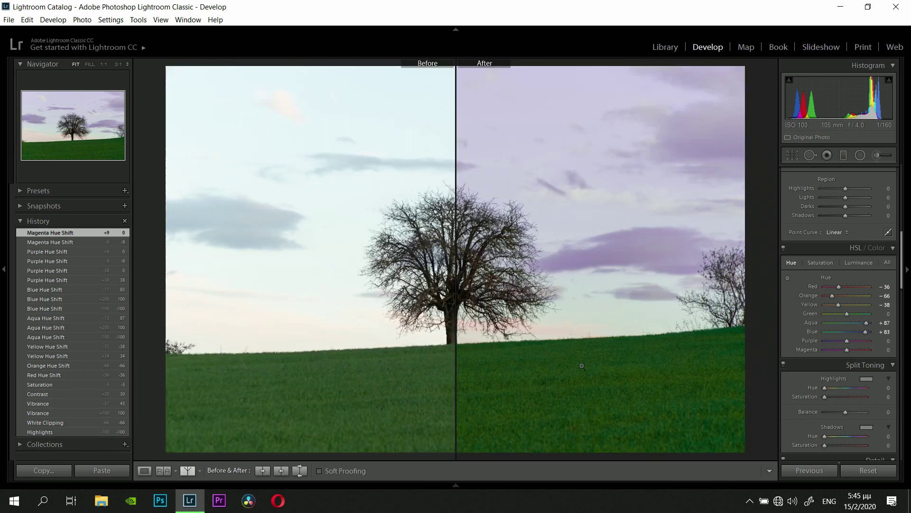
{"action": "left_click", "coordinate": [142, 471]}
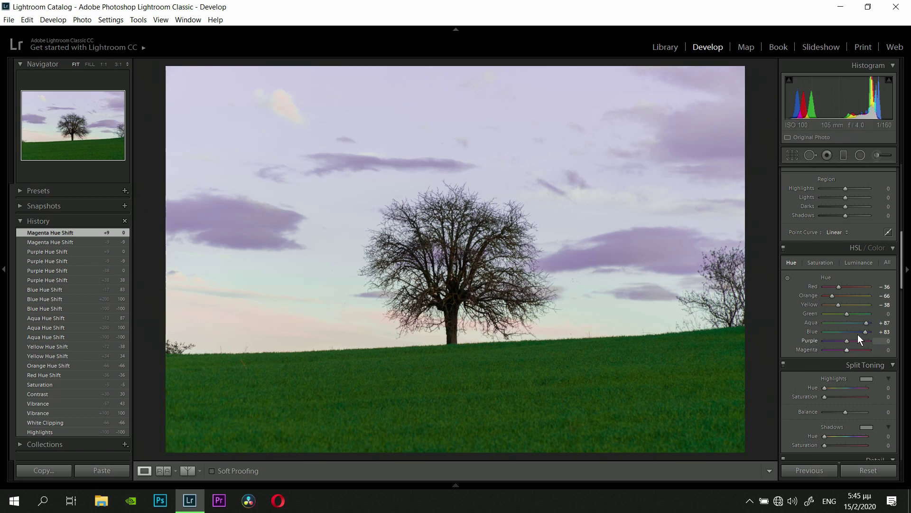
In HSL Saturation, set Orange +100, Yellow +19, Green -2, Aqua +40, Blue +30, leaving Red at 0
{"action": "left_click", "coordinate": [822, 262]}
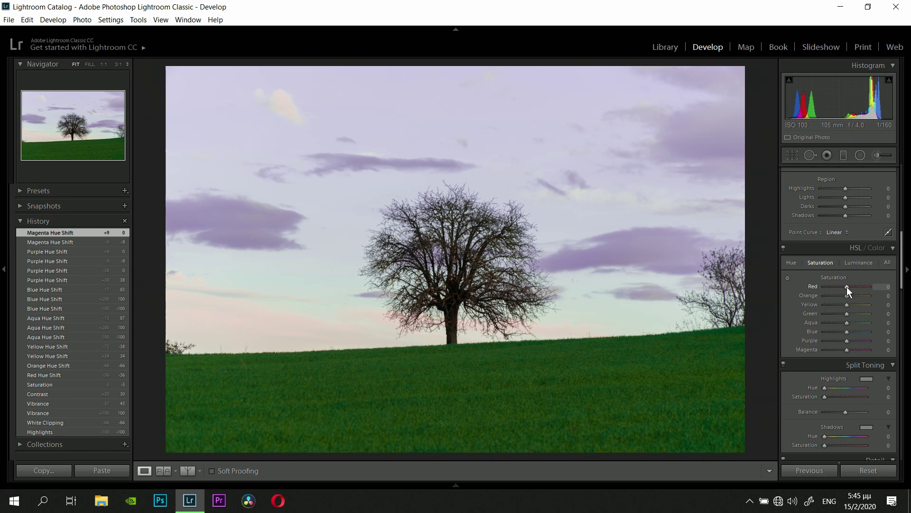
{"action": "left_click_drag", "start_coordinate": [818, 292], "coordinate": [845, 288]}
{"action": "double_click", "coordinate": [844, 287]}
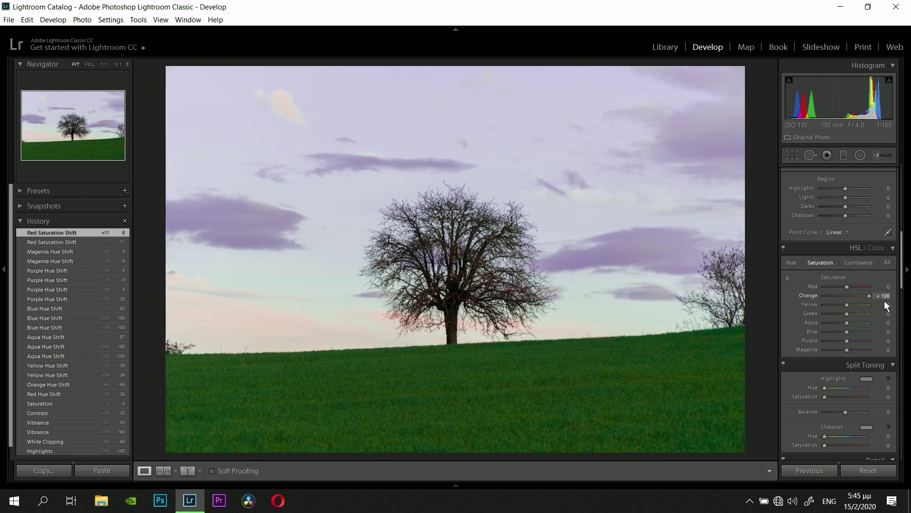
{"action": "mouse_move", "coordinate": [825, 298]}
{"action": "left_mouse_down"}
{"action": "mouse_move", "coordinate": [871, 297]}
{"action": "mouse_move", "coordinate": [848, 315]}
{"action": "left_mouse_up"}
{"action": "left_click", "coordinate": [849, 303]}
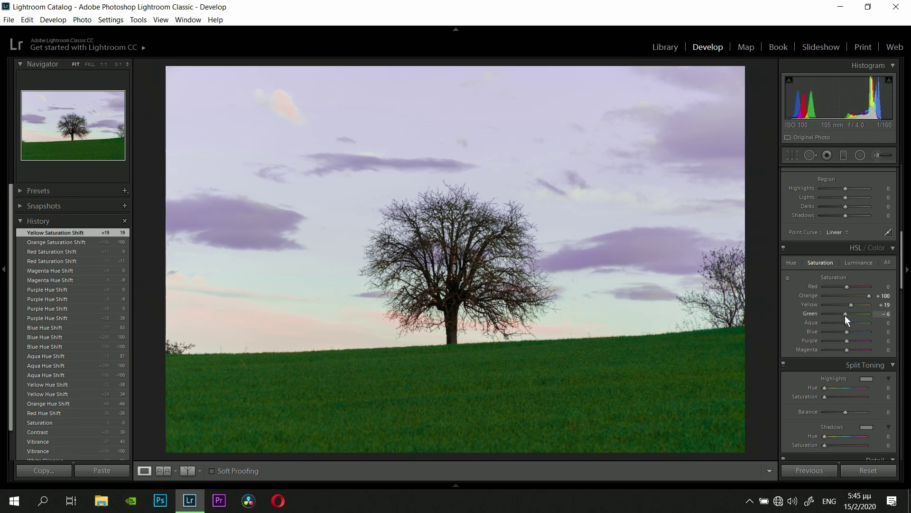
{"action": "left_click_drag", "start_coordinate": [845, 315], "coordinate": [847, 316]}
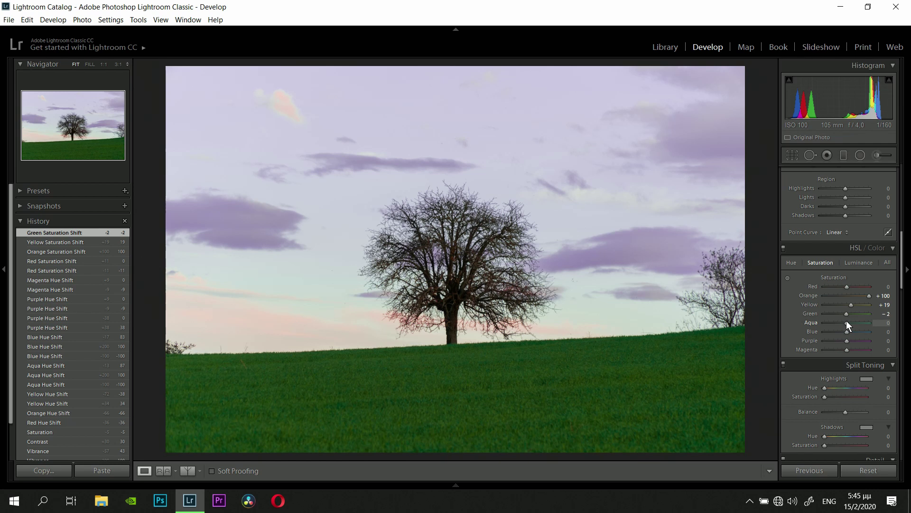
{"action": "left_click_drag", "start_coordinate": [847, 323], "coordinate": [855, 331]}
{"action": "left_click_drag", "start_coordinate": [846, 334], "coordinate": [853, 334]}
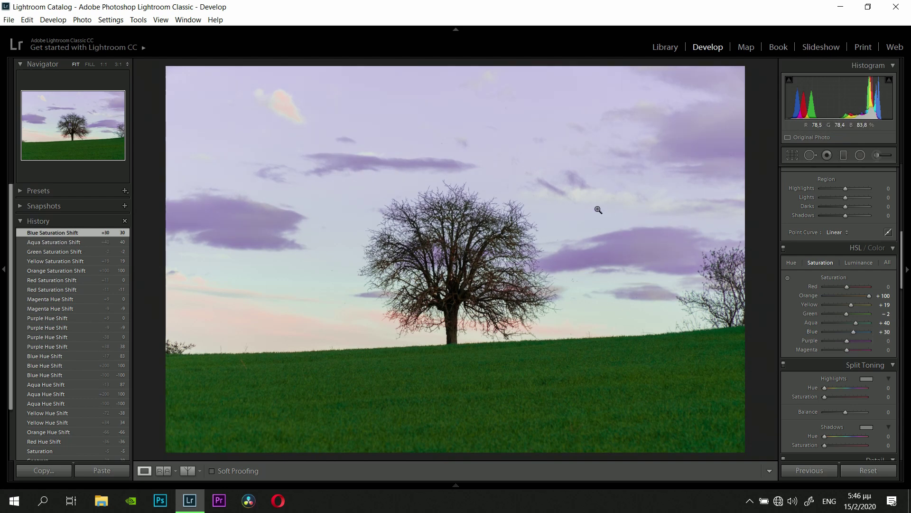
{"action": "left_click", "coordinate": [522, 234]}
In HSL Luminance, raise Green to +100 and Yellow to +57, and start darkening Aqua
{"action": "left_click", "coordinate": [860, 263]}
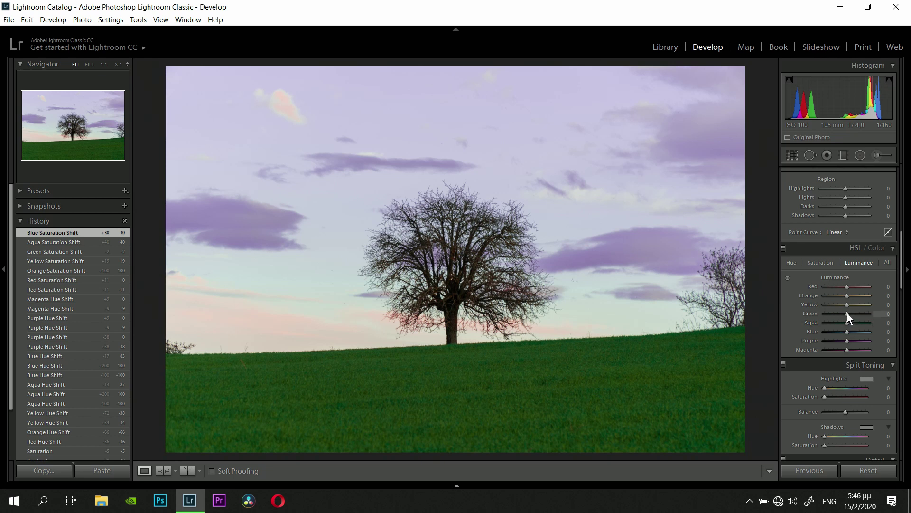
{"action": "mouse_move", "coordinate": [847, 313]}
{"action": "left_mouse_down"}
{"action": "mouse_move", "coordinate": [813, 324]}
{"action": "mouse_move", "coordinate": [890, 316]}
{"action": "left_mouse_up"}
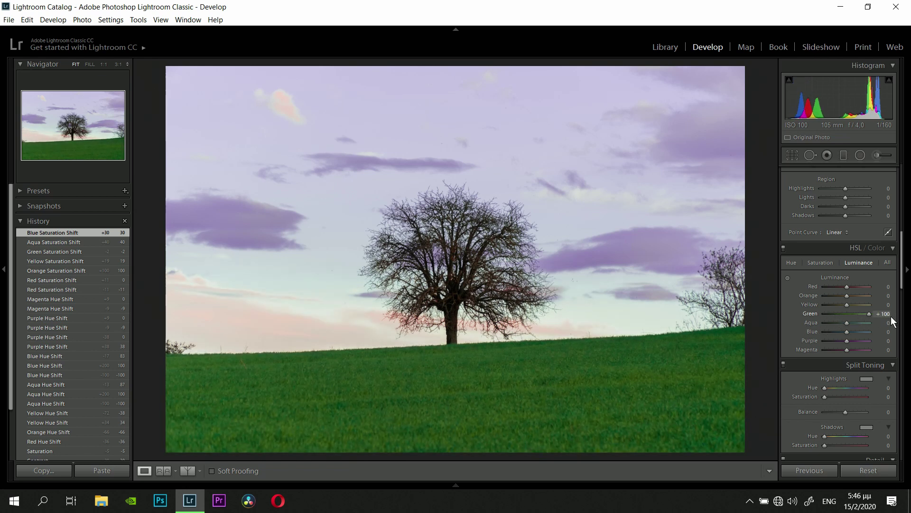
{"action": "left_click_drag", "start_coordinate": [847, 304], "coordinate": [807, 314]}
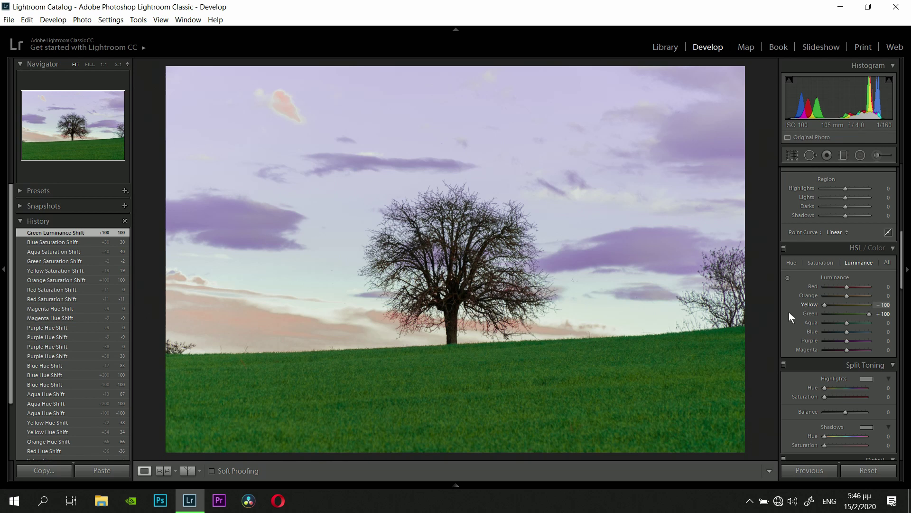
{"action": "mouse_move", "coordinate": [824, 305]}
{"action": "left_mouse_down"}
{"action": "mouse_move", "coordinate": [879, 303]}
{"action": "mouse_move", "coordinate": [861, 304]}
{"action": "left_mouse_up"}
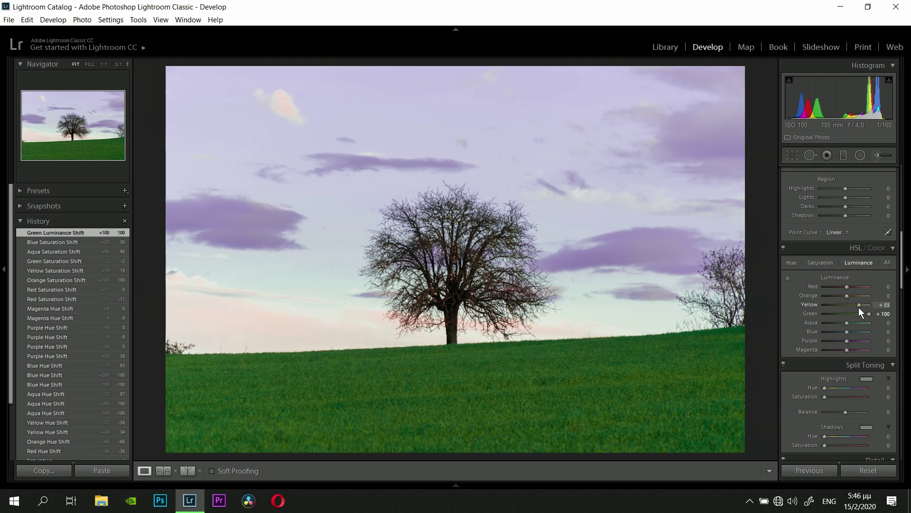
{"action": "mouse_move", "coordinate": [862, 305]}
{"action": "left_mouse_down"}
{"action": "mouse_move", "coordinate": [836, 298]}
{"action": "mouse_move", "coordinate": [846, 298]}
{"action": "left_mouse_up"}
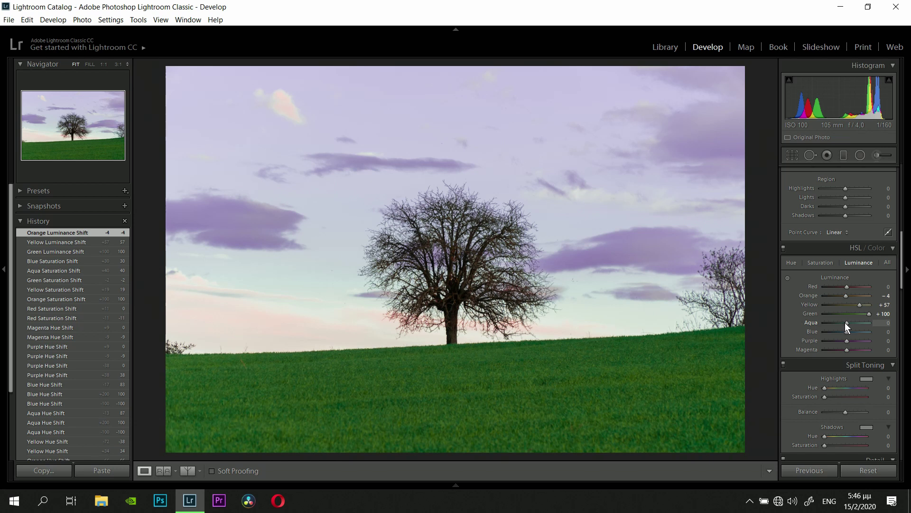
{"action": "mouse_move", "coordinate": [844, 323]}
{"action": "left_mouse_down"}
{"action": "mouse_move", "coordinate": [827, 325]}
{"action": "mouse_move", "coordinate": [839, 334]}
{"action": "mouse_move", "coordinate": [804, 333]}
{"action": "mouse_move", "coordinate": [874, 332]}
{"action": "mouse_move", "coordinate": [830, 334]}
{"action": "left_mouse_up"}
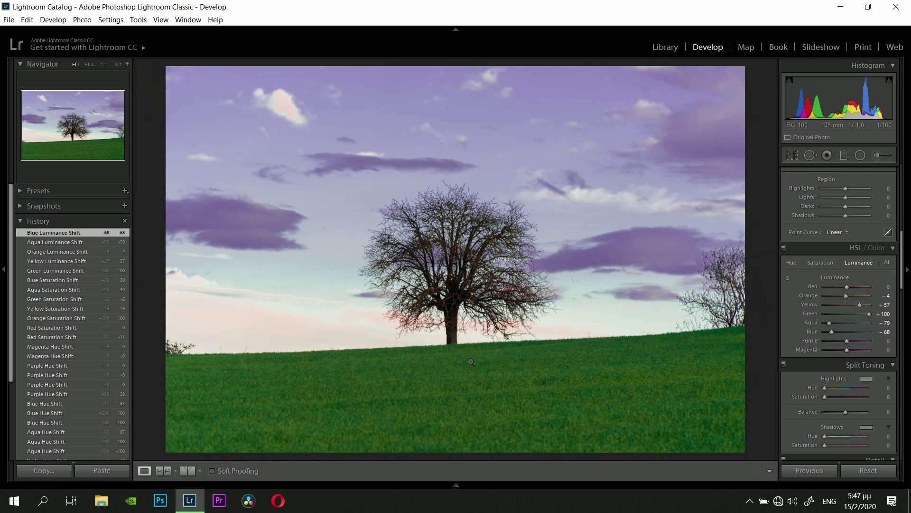
{"action": "left_click", "coordinate": [188, 470]}
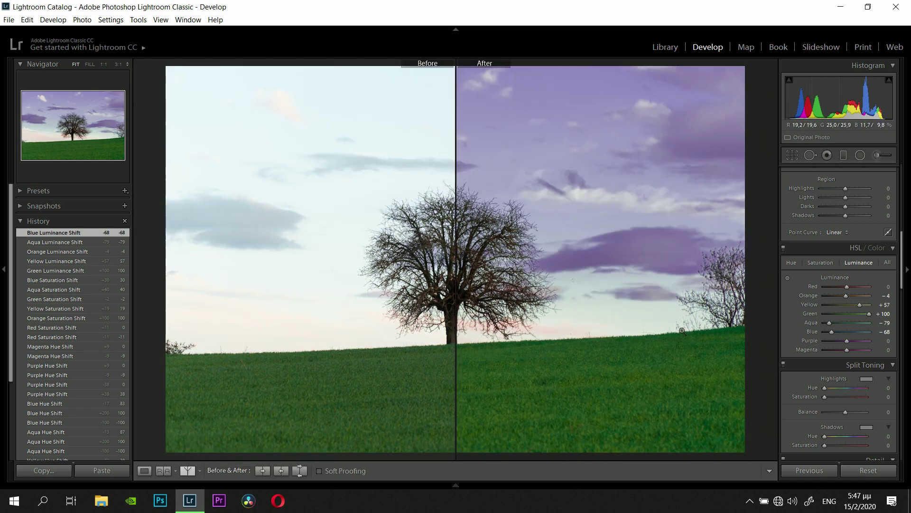
{"action": "left_click", "coordinate": [186, 474]}
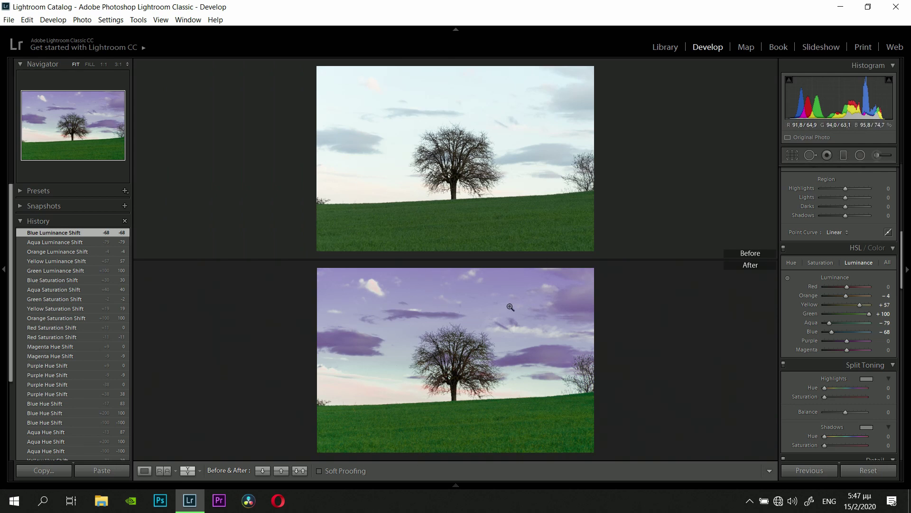
{"action": "left_click", "coordinate": [189, 472]}
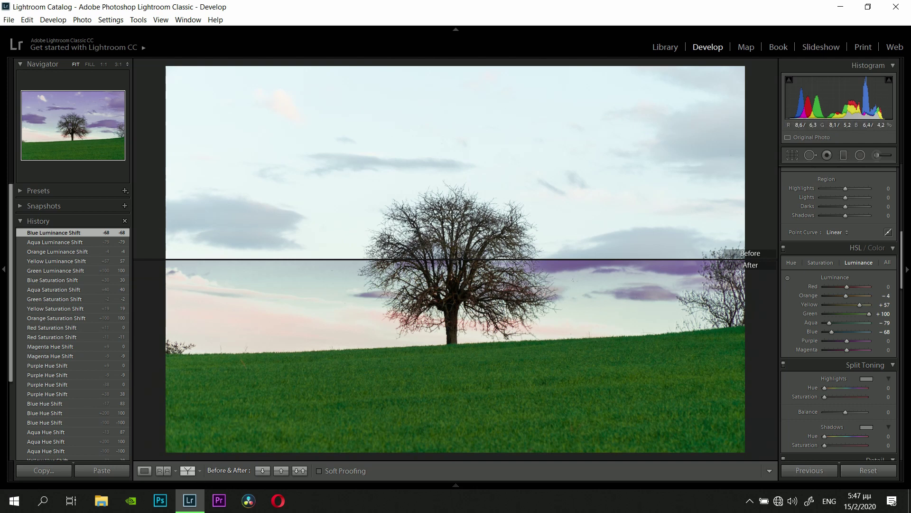
{"action": "mouse_move", "coordinate": [373, 252]}
{"action": "left_mouse_down"}
{"action": "mouse_move", "coordinate": [712, 252]}
{"action": "mouse_move", "coordinate": [734, 298]}
{"action": "mouse_move", "coordinate": [659, 403]}
{"action": "left_mouse_up"}
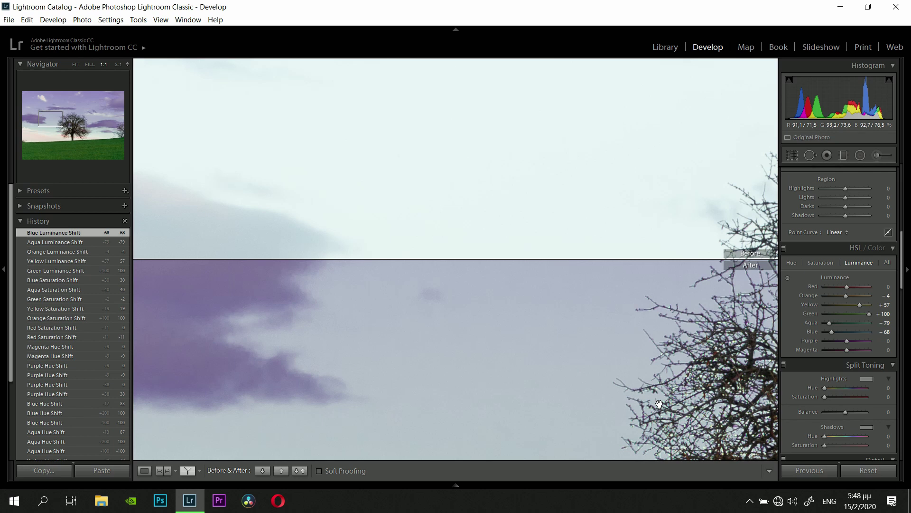
{"action": "mouse_move", "coordinate": [659, 403]}
{"action": "left_mouse_down"}
{"action": "mouse_move", "coordinate": [542, 422]}
{"action": "mouse_move", "coordinate": [568, 399]}
{"action": "left_mouse_up"}
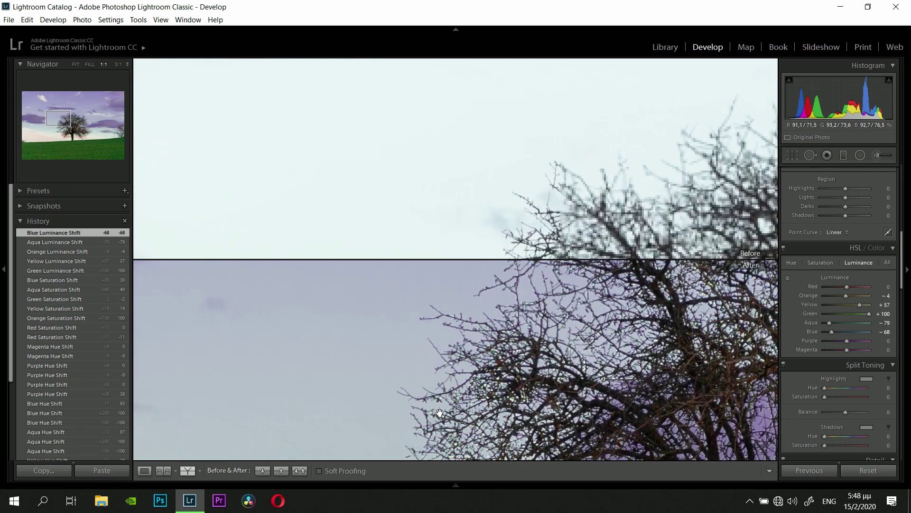
{"action": "left_click", "coordinate": [568, 398]}
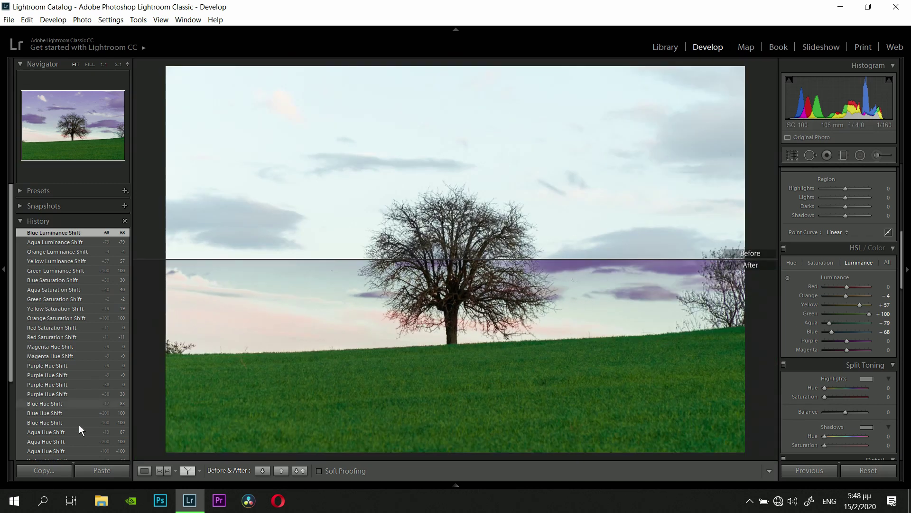
{"action": "left_click", "coordinate": [189, 472]}
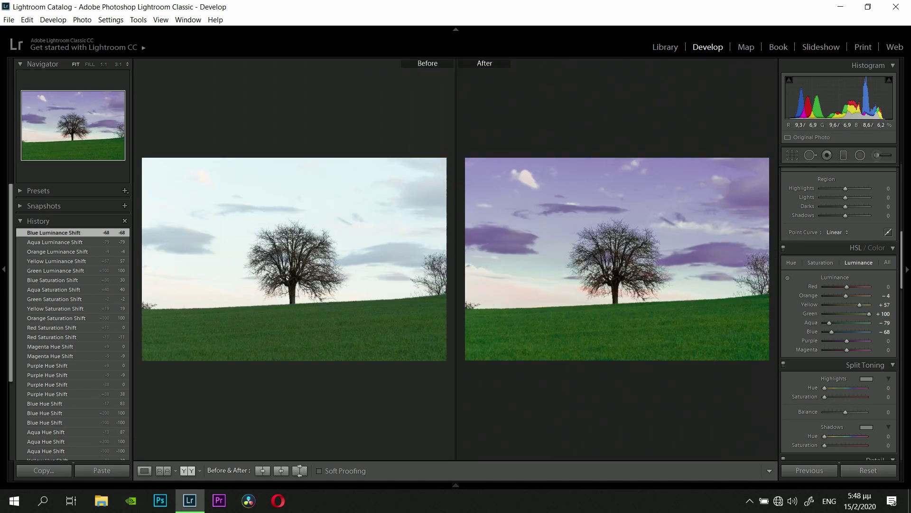
{"action": "left_click", "coordinate": [425, 320]}
{"action": "left_click_drag", "start_coordinate": [425, 320], "coordinate": [558, 321]}
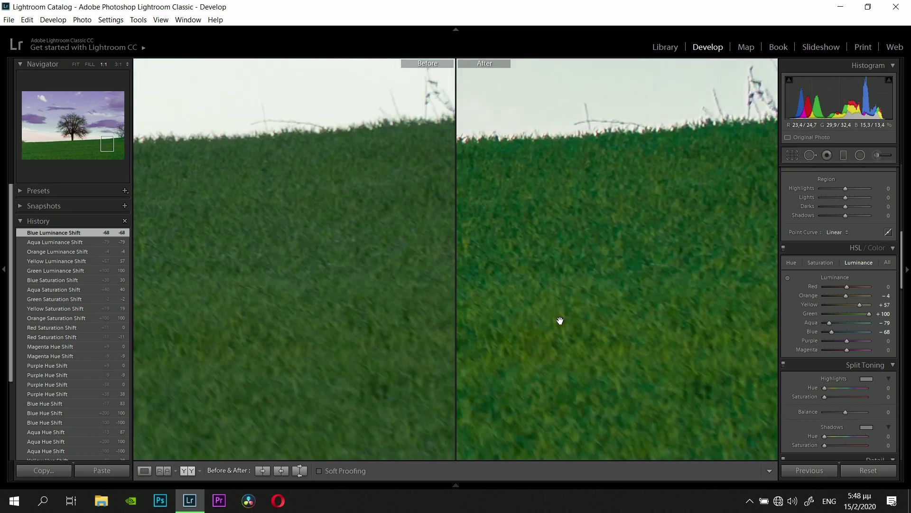
{"action": "mouse_move", "coordinate": [558, 320]}
{"action": "left_mouse_down"}
{"action": "mouse_move", "coordinate": [581, 427]}
{"action": "mouse_move", "coordinate": [751, 500]}
{"action": "mouse_move", "coordinate": [440, 510]}
{"action": "mouse_move", "coordinate": [298, 493]}
{"action": "left_mouse_up"}
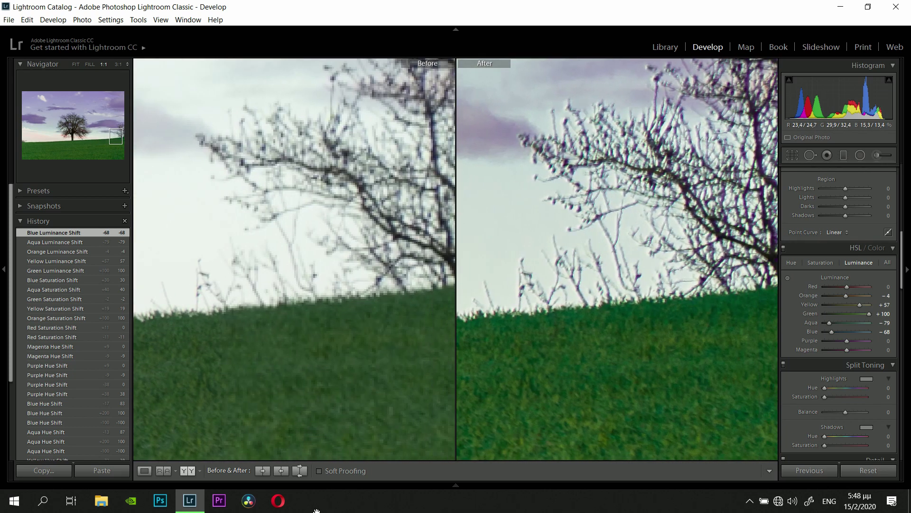
{"action": "left_click", "coordinate": [588, 269]}
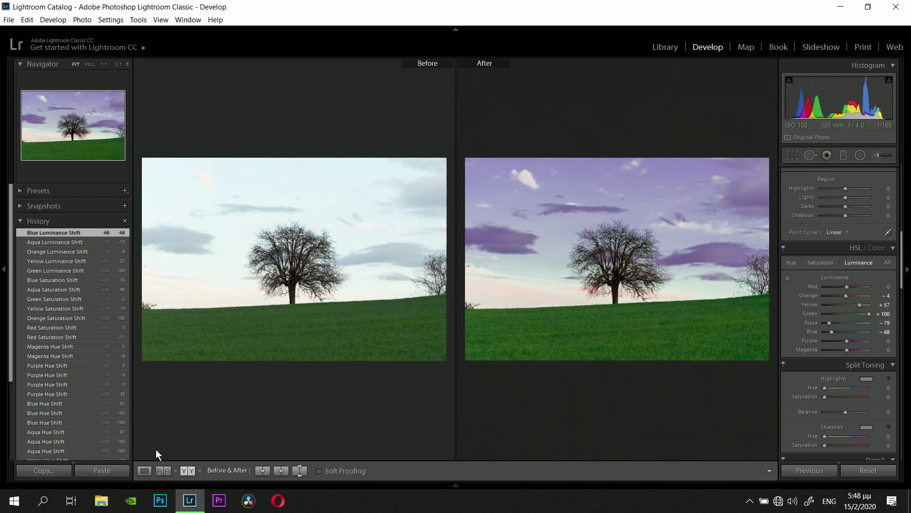
{"action": "left_click", "coordinate": [144, 469]}
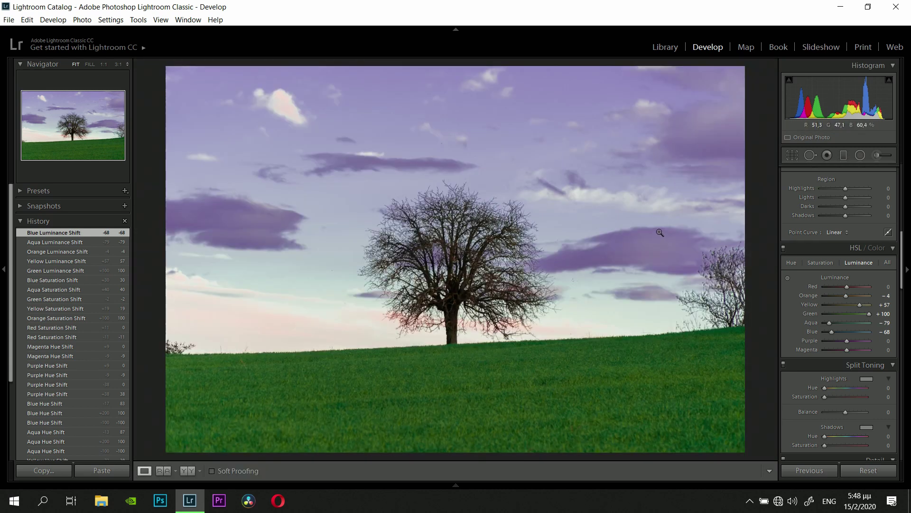